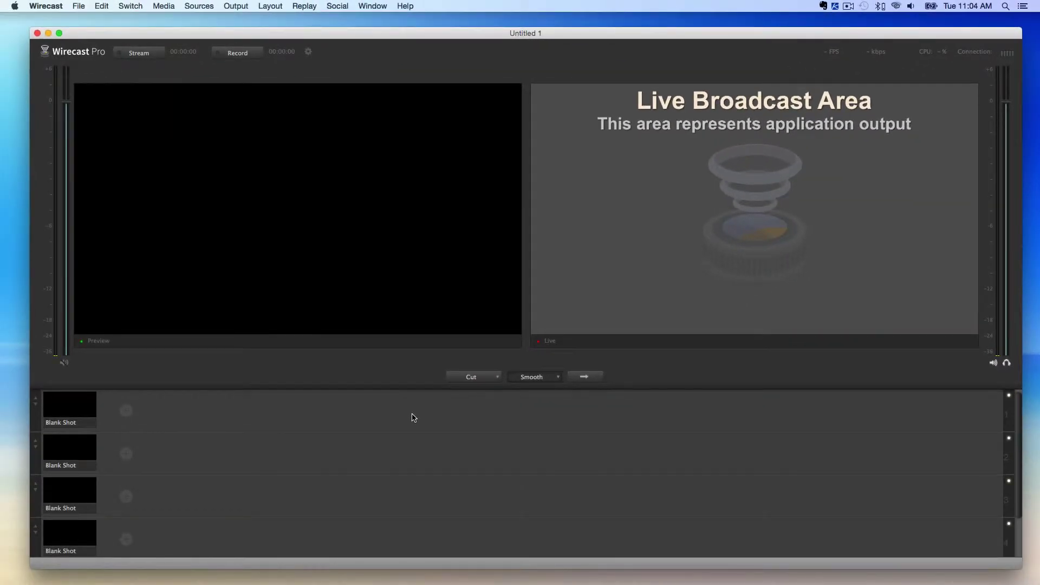
# Create a new Wirecast Cam source so the iPhone feeds 1280x720 live video.
pyautogui.click(203, 7)
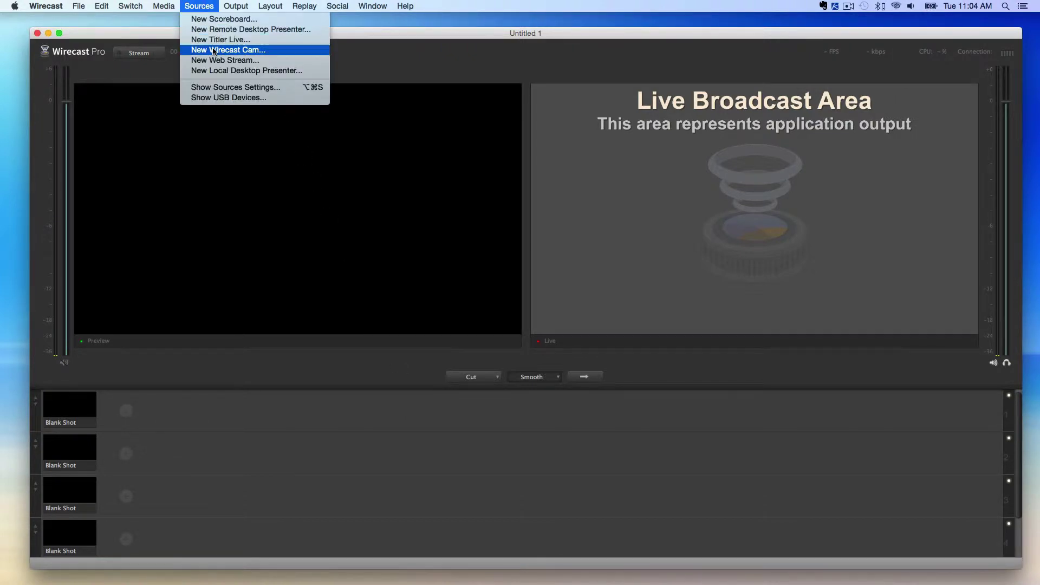
pyautogui.click(227, 50)
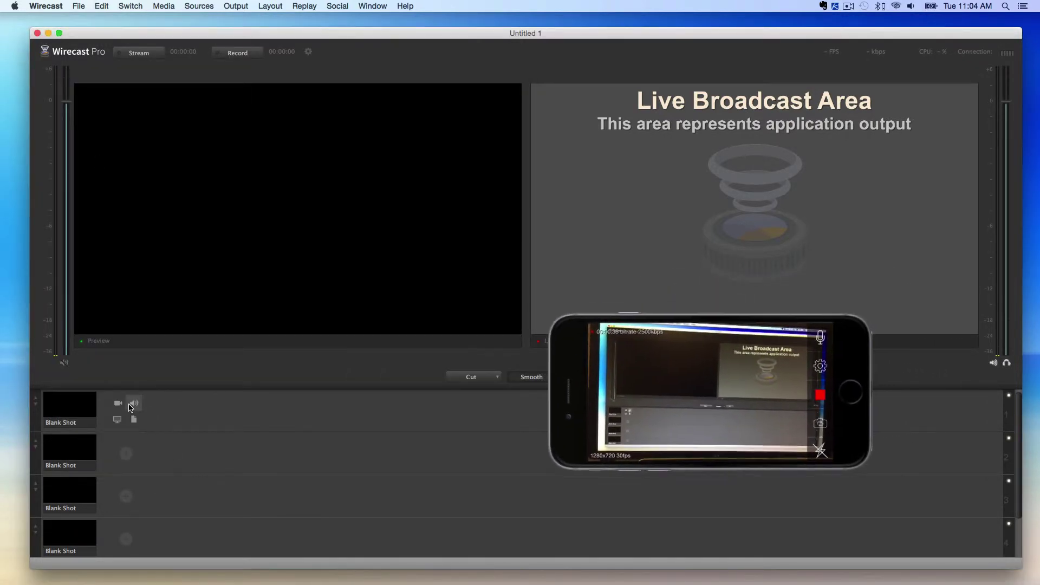
# List the shot options for the first layer, including Add iPhone Shot.
pyautogui.click(119, 404)
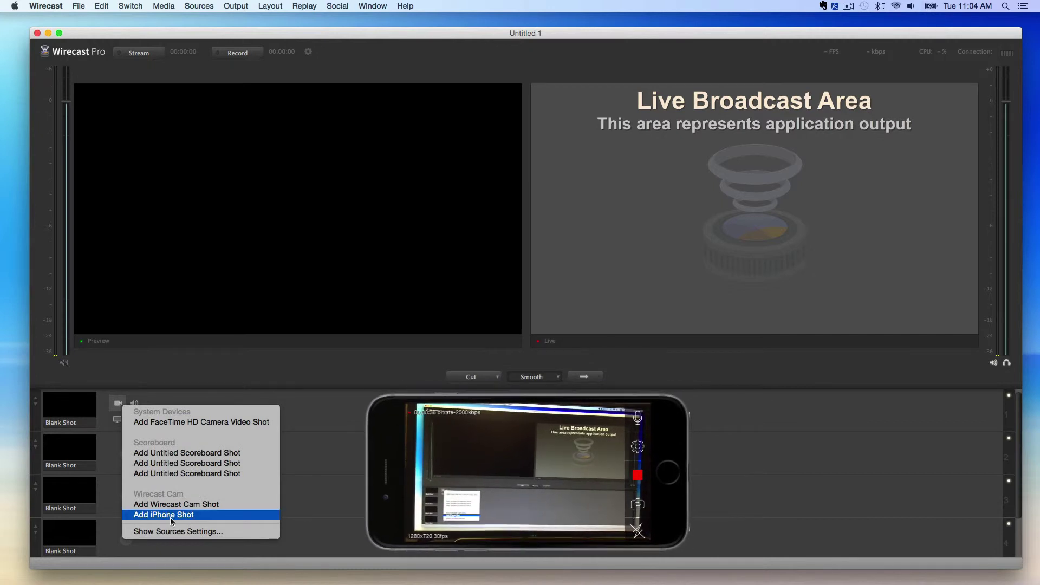